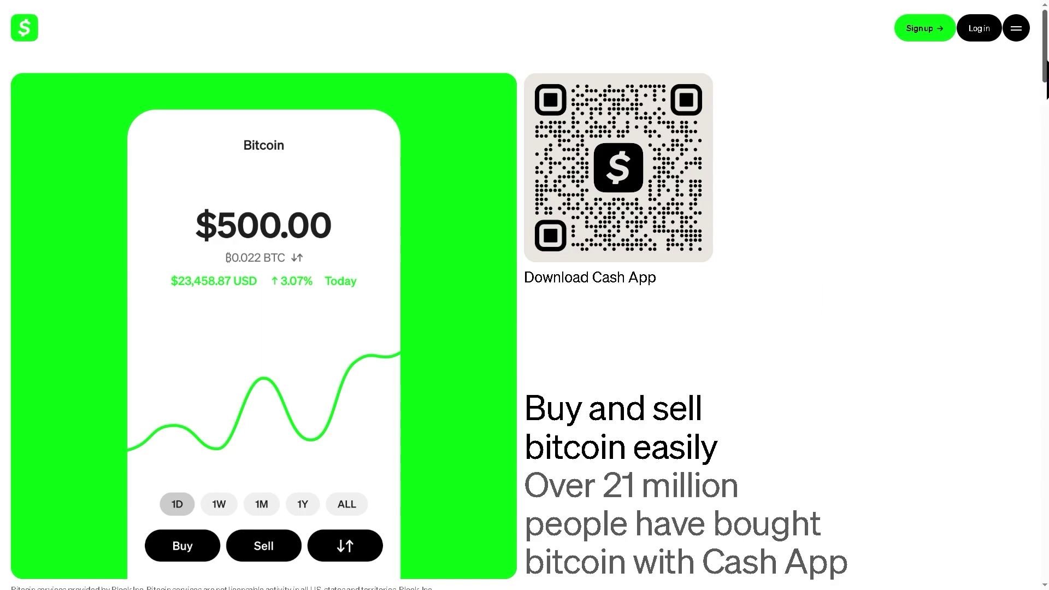
- Scroll the bitcoin page through its security and FAQ sections, then go to the signed-in web account
{"action": "left_click_drag", "start_coordinate": [1047, 62], "coordinate": [1046, 188]}
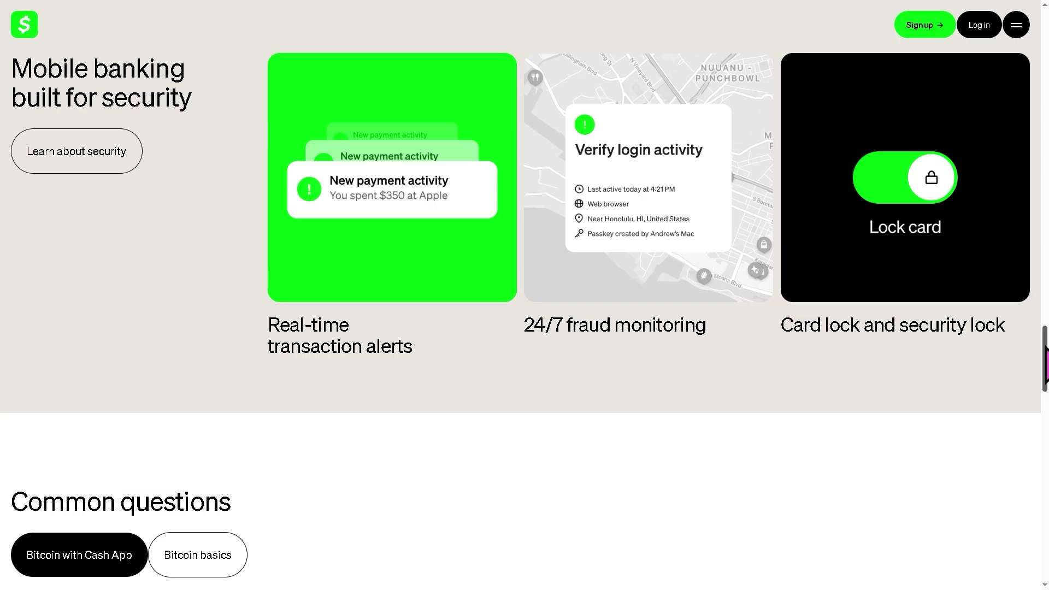
{"action": "left_click_drag", "start_coordinate": [1045, 350], "coordinate": [1045, 563]}
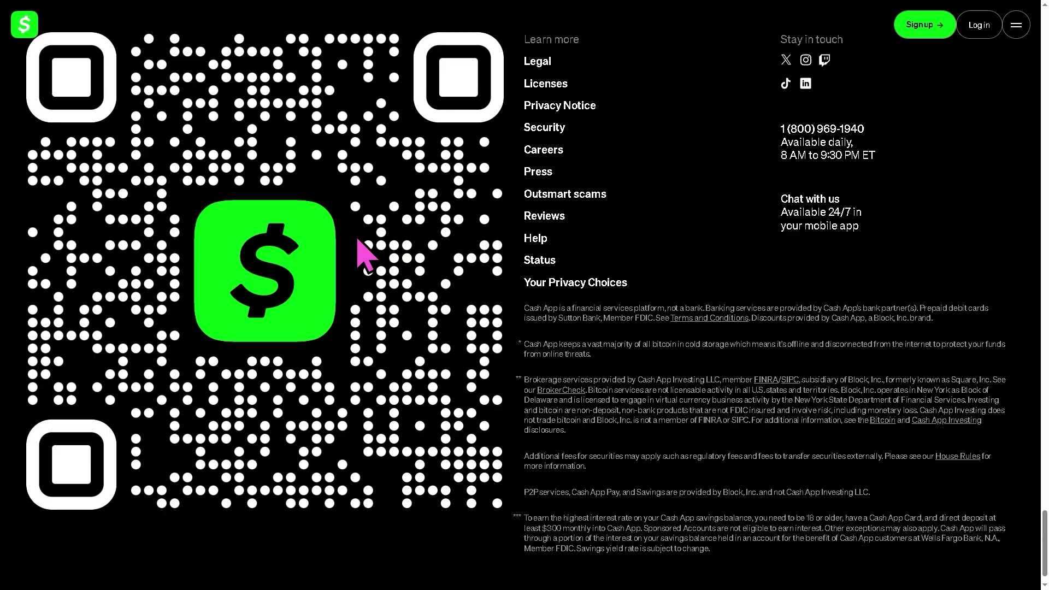
{"action": "left_click", "coordinate": [263, 274]}
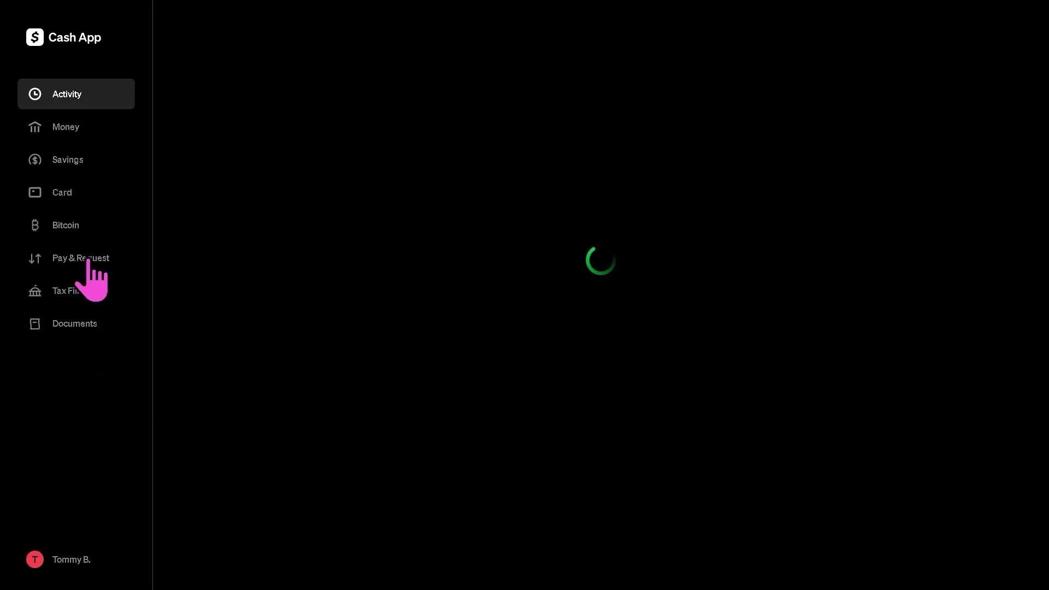
- Go to the account's Bitcoin page showing the buy offer and price chart
{"action": "left_click", "coordinate": [66, 240]}
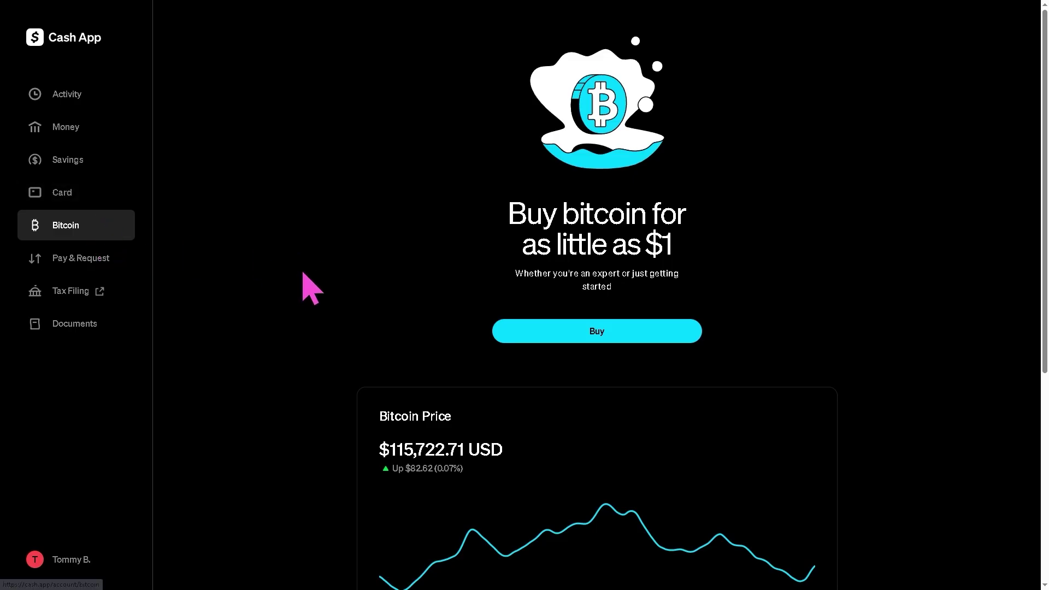
- Enter a $69 bitcoin buy amount and continue
{"action": "left_click", "coordinate": [562, 335]}
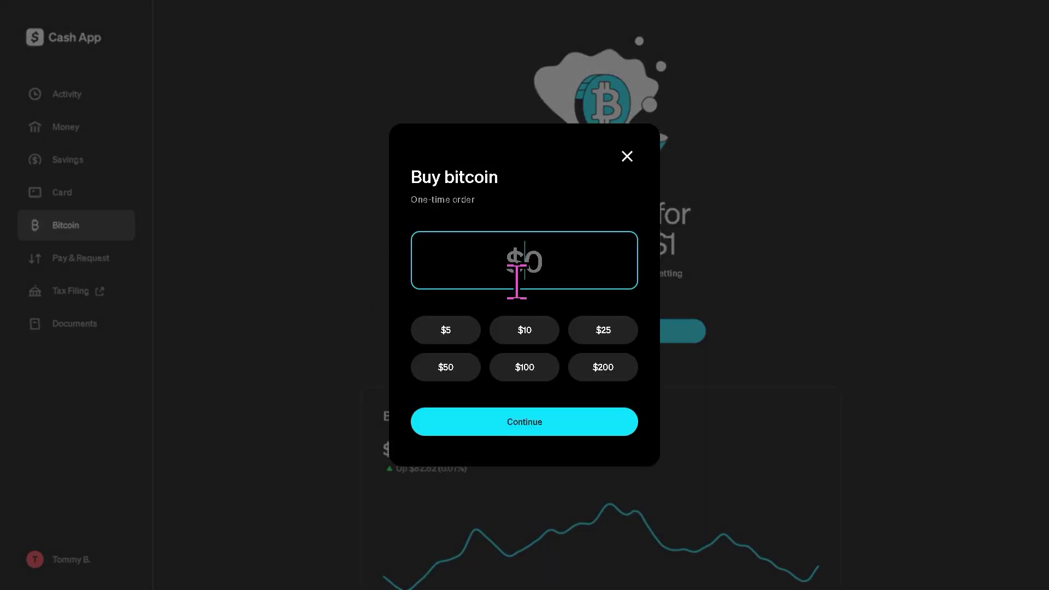
{"action": "type", "text": "69"}
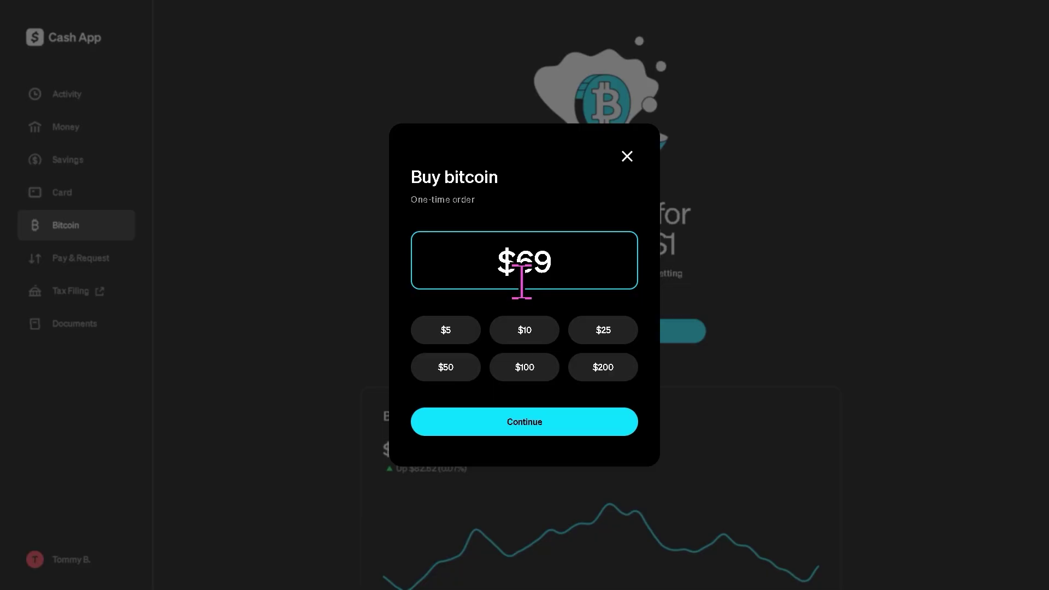
{"action": "left_click", "coordinate": [523, 429]}
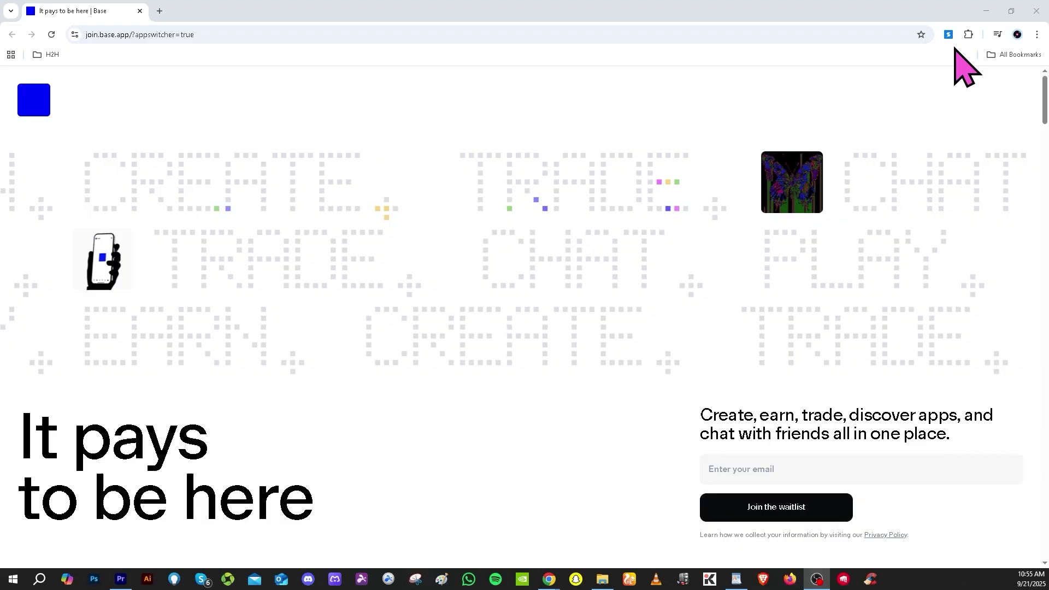
- From the Coinbase Wallet extension's Receive view, copy Your Bitcoin address
{"action": "left_click", "coordinate": [968, 35]}
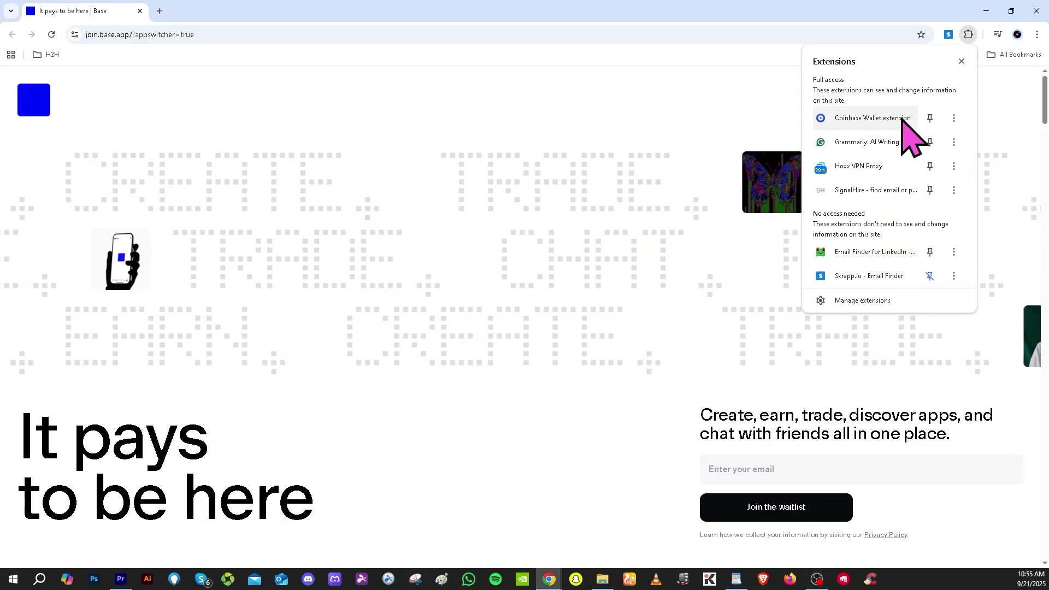
{"action": "left_click", "coordinate": [882, 112]}
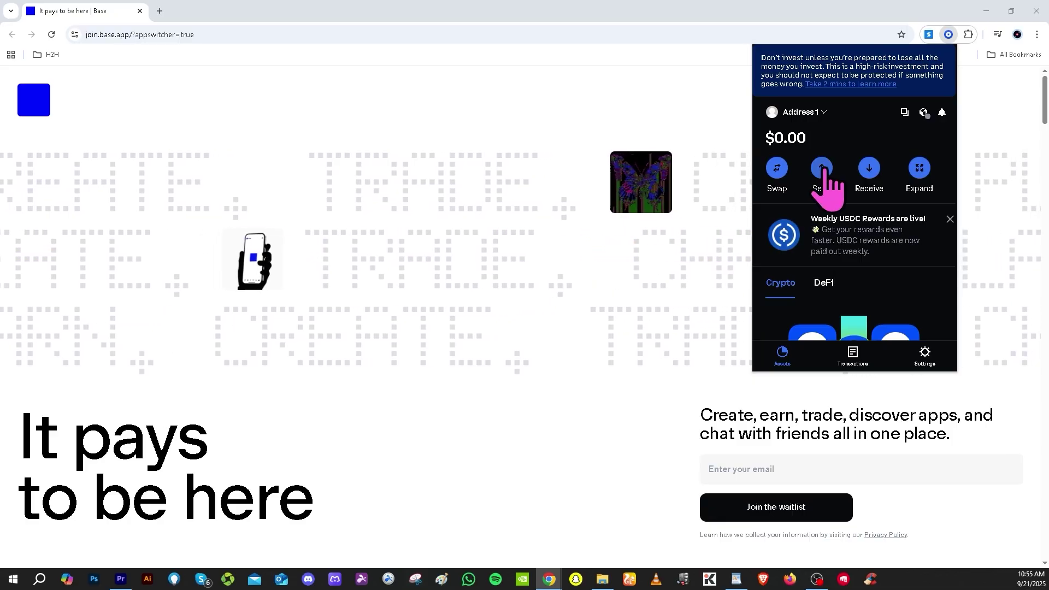
{"action": "left_click", "coordinate": [870, 170]}
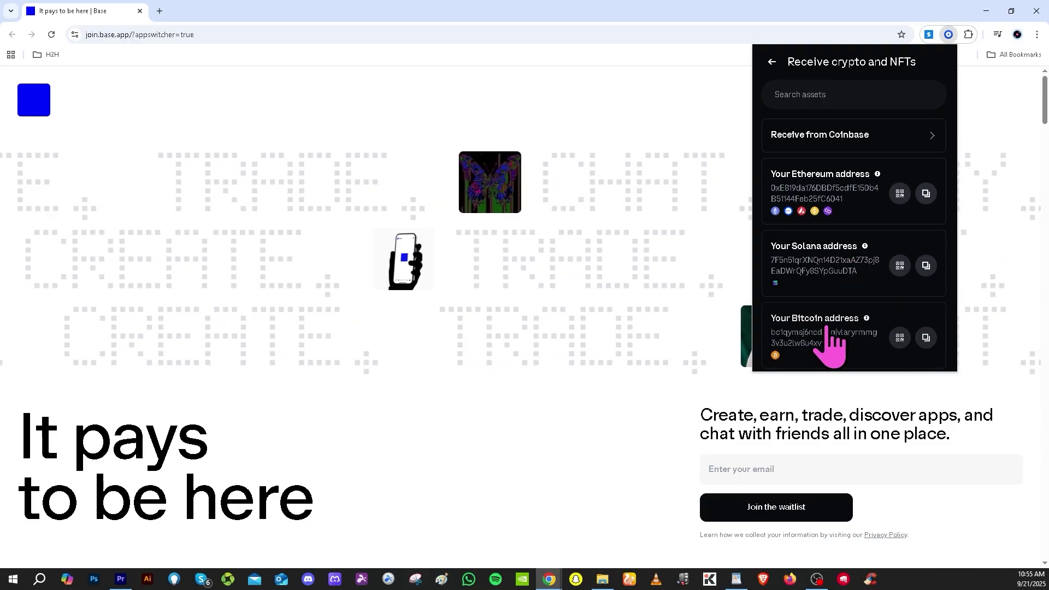
{"action": "left_click", "coordinate": [926, 338]}
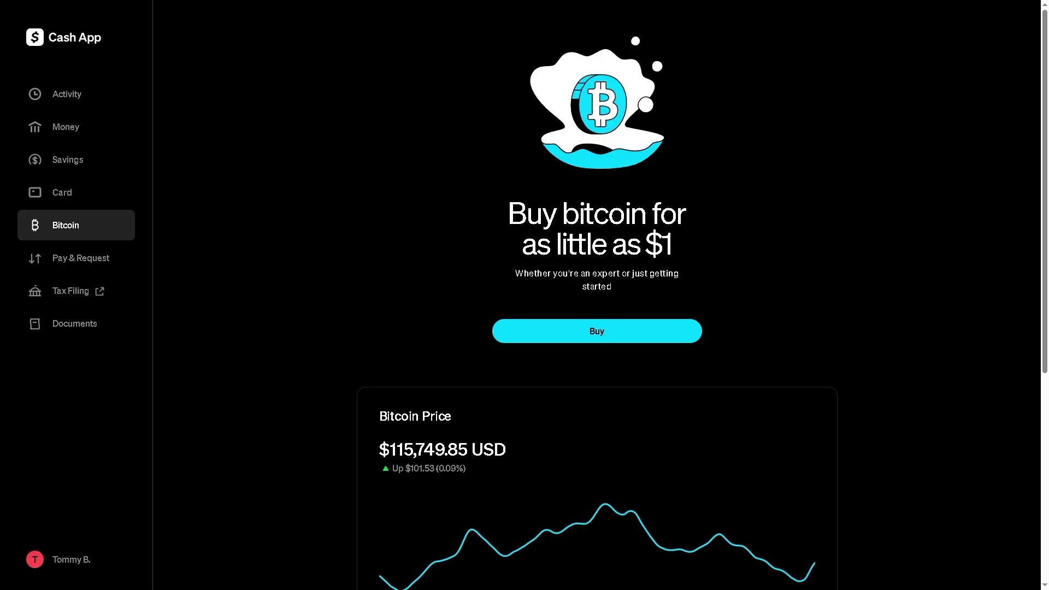
{"action": "left_click", "coordinate": [578, 332]}
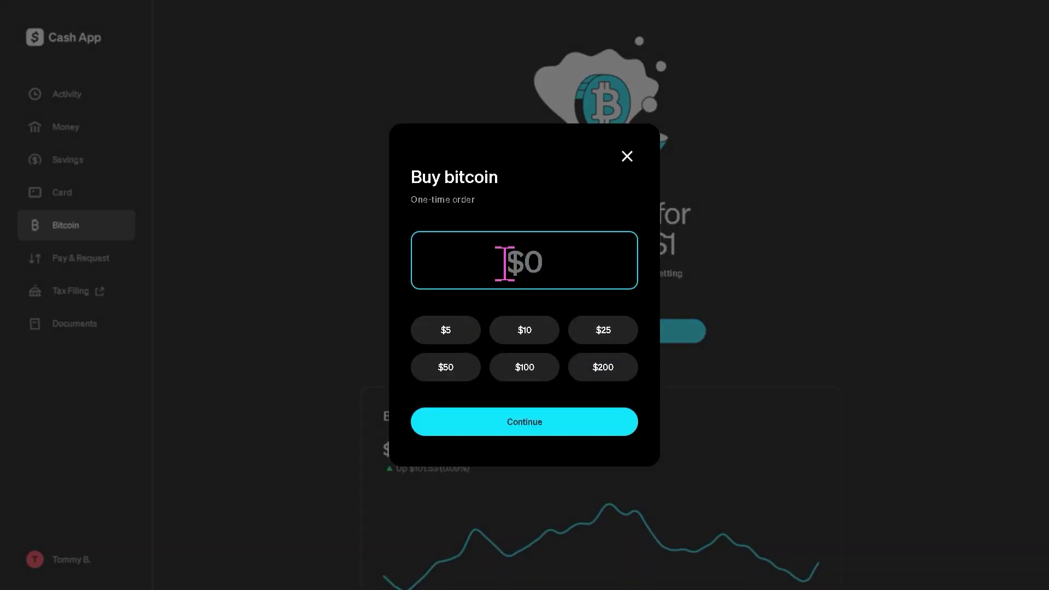
{"action": "type", "text": "16332843"}
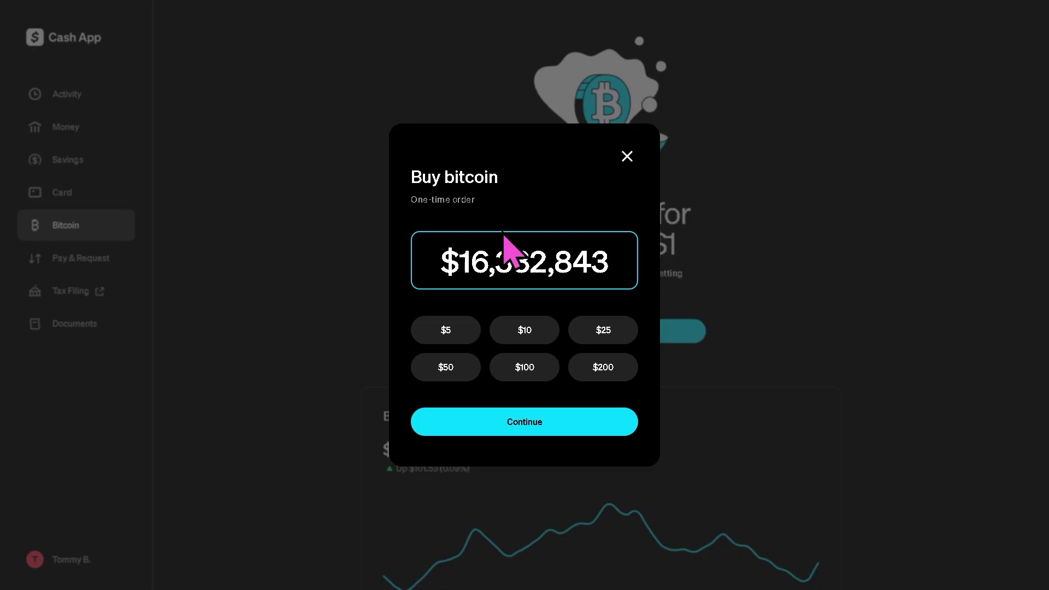
{"action": "left_click", "coordinate": [629, 157]}
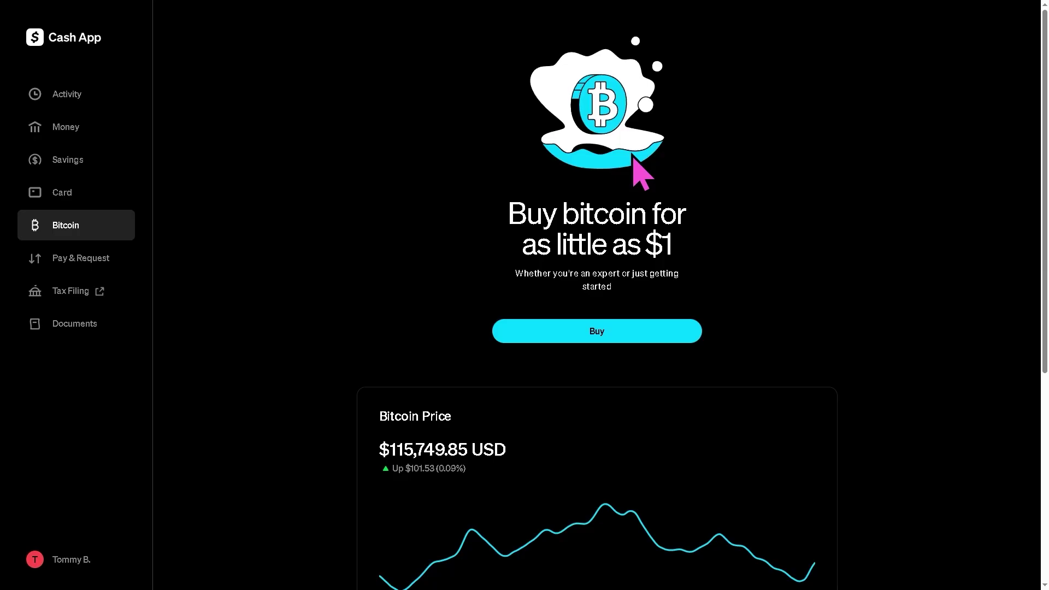
- Browse the Activity, Savings and Bitcoin pages, scrolling down to the bitcoin news
{"action": "left_click", "coordinate": [82, 97]}
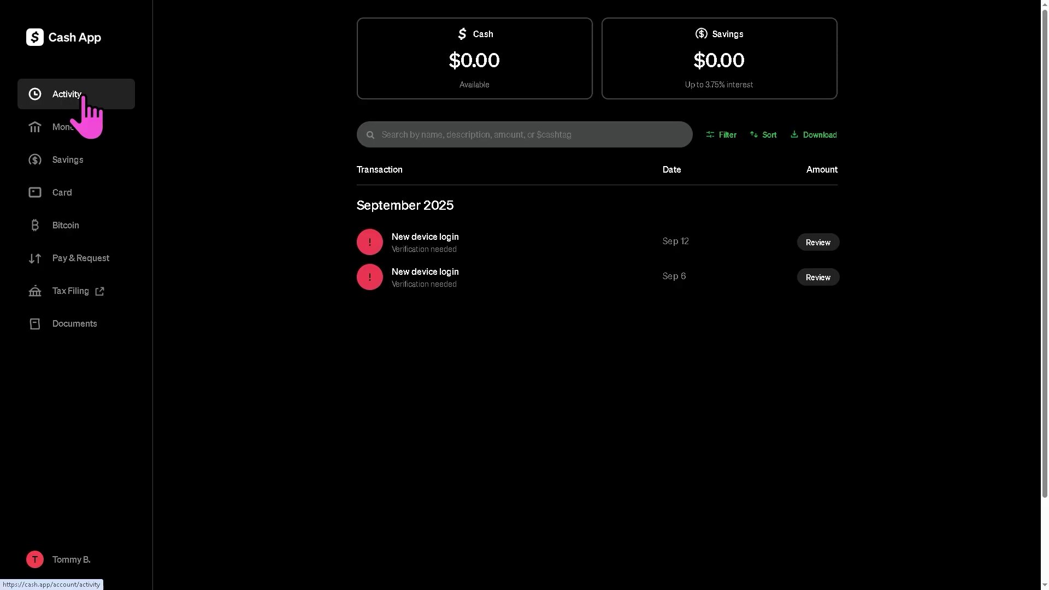
{"action": "left_click", "coordinate": [71, 159]}
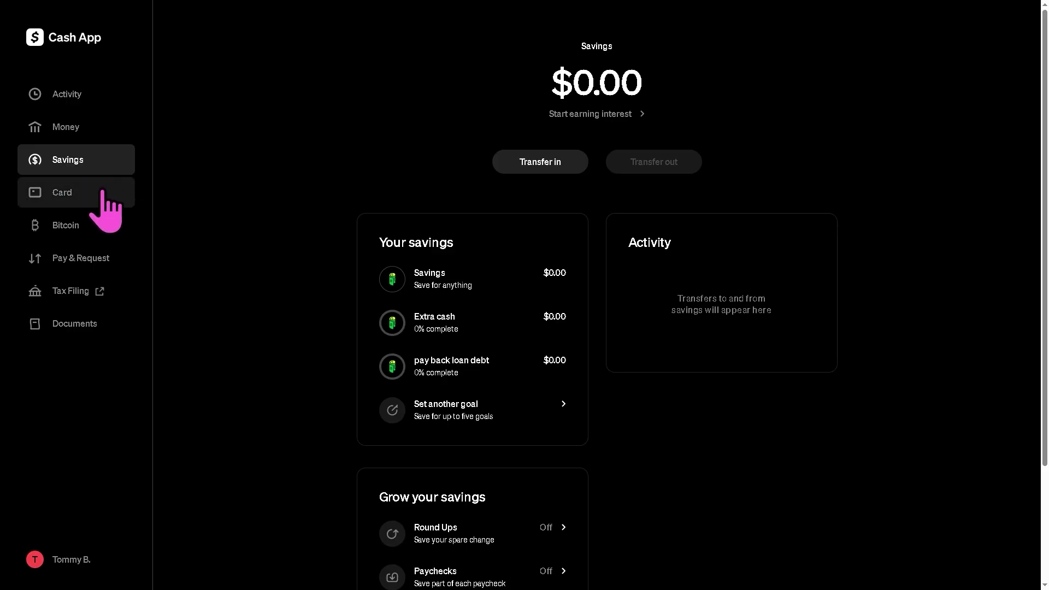
{"action": "left_click", "coordinate": [97, 233]}
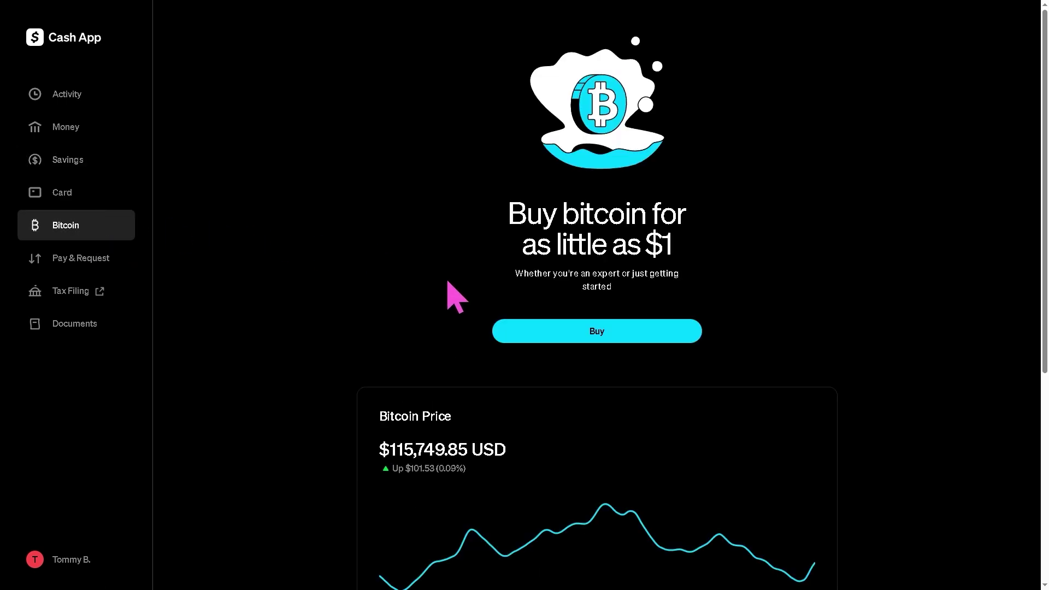
{"action": "scroll", "coordinate": [512, 333], "scroll_direction": "down", "scroll_amount": 4}
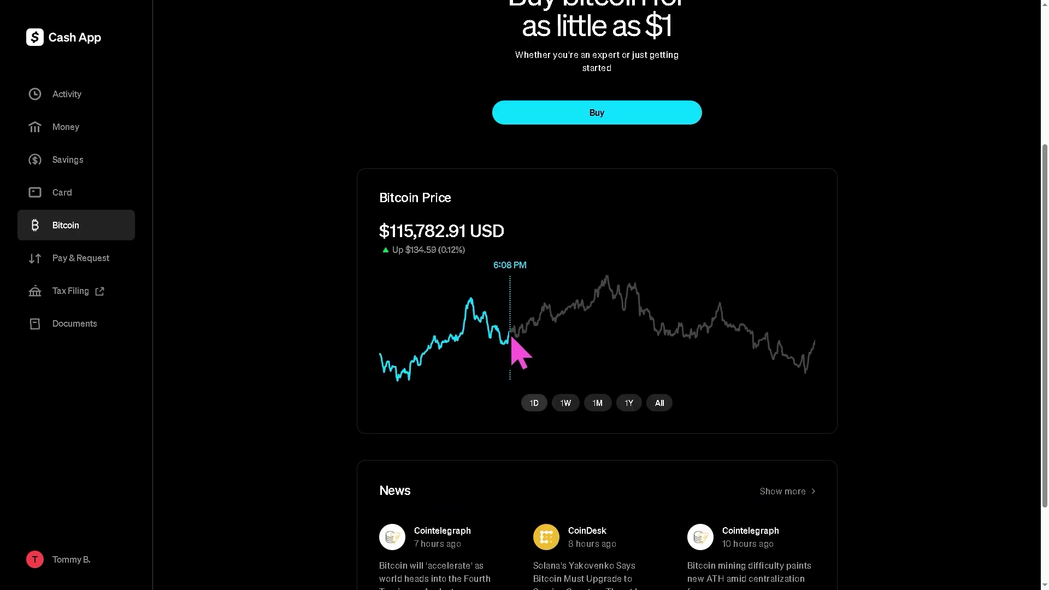
{"action": "scroll", "coordinate": [509, 332], "scroll_direction": "down", "scroll_amount": 2}
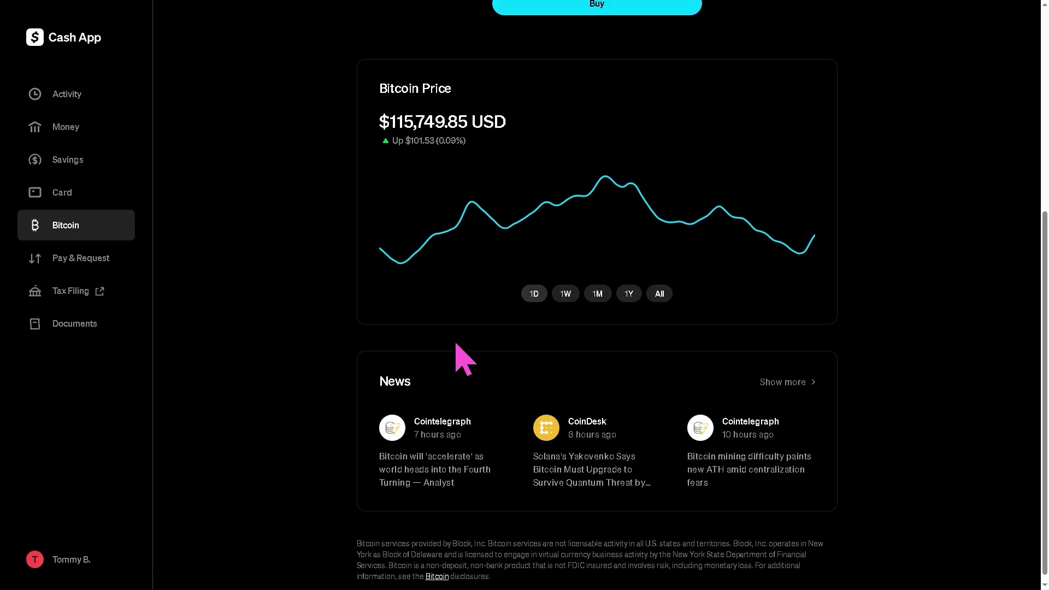
{"action": "scroll", "coordinate": [462, 358], "scroll_direction": "down", "scroll_amount": 1}
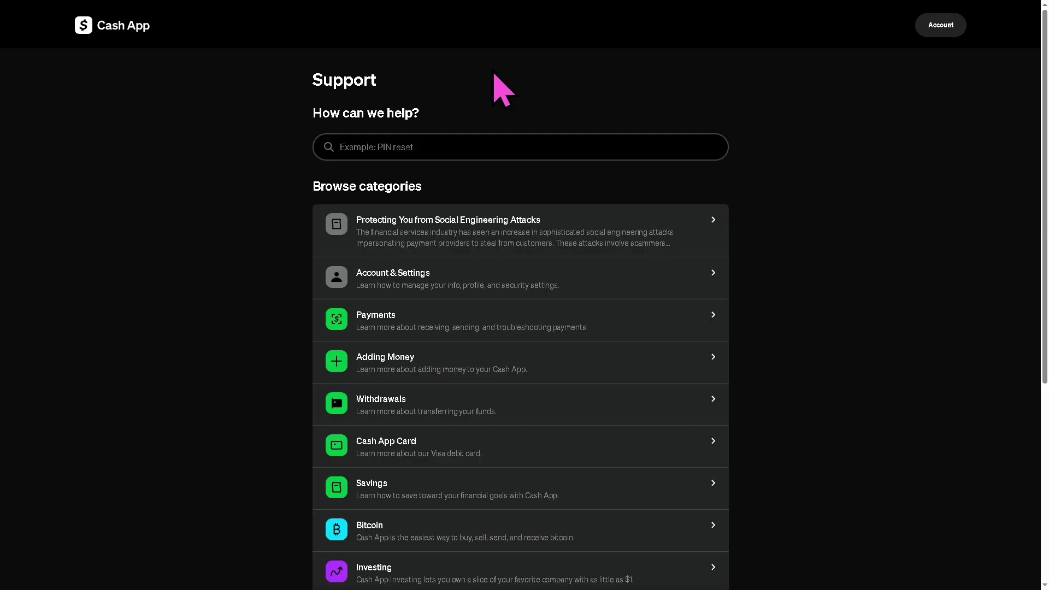
- Search support for bitcoin, open the Bitcoin help result and scroll its Related articles
{"action": "left_click", "coordinate": [475, 139]}
{"action": "type", "text": "BIUT"}
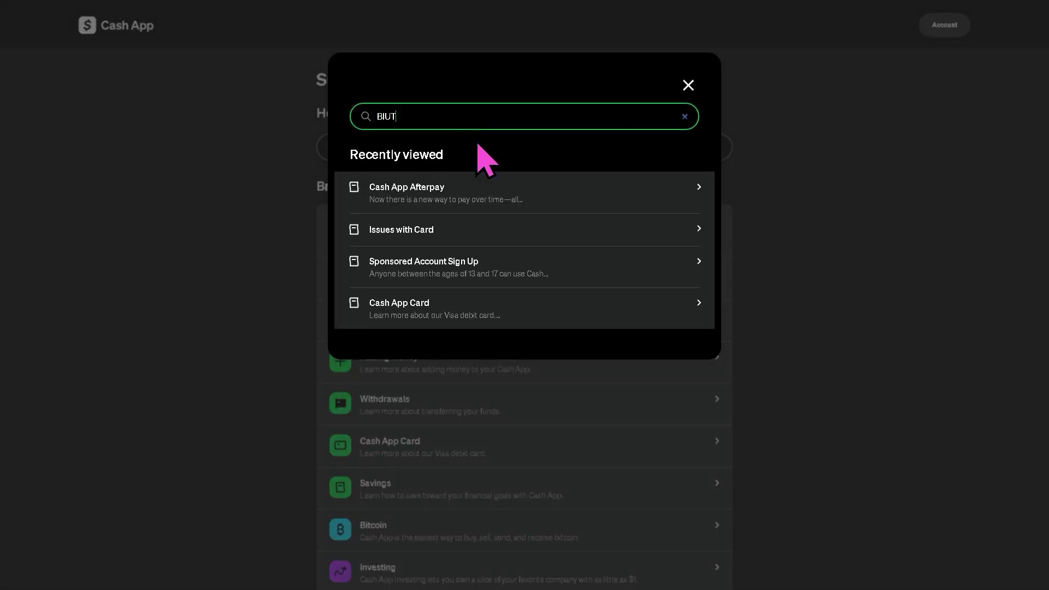
{"action": "type", "text": "OIN"}
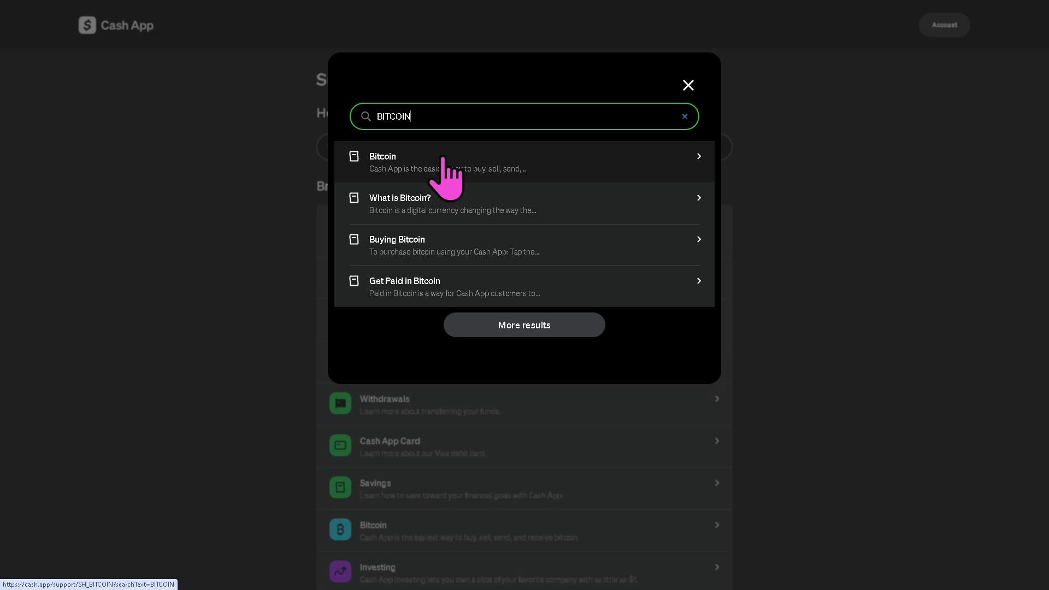
{"action": "left_click", "coordinate": [444, 160]}
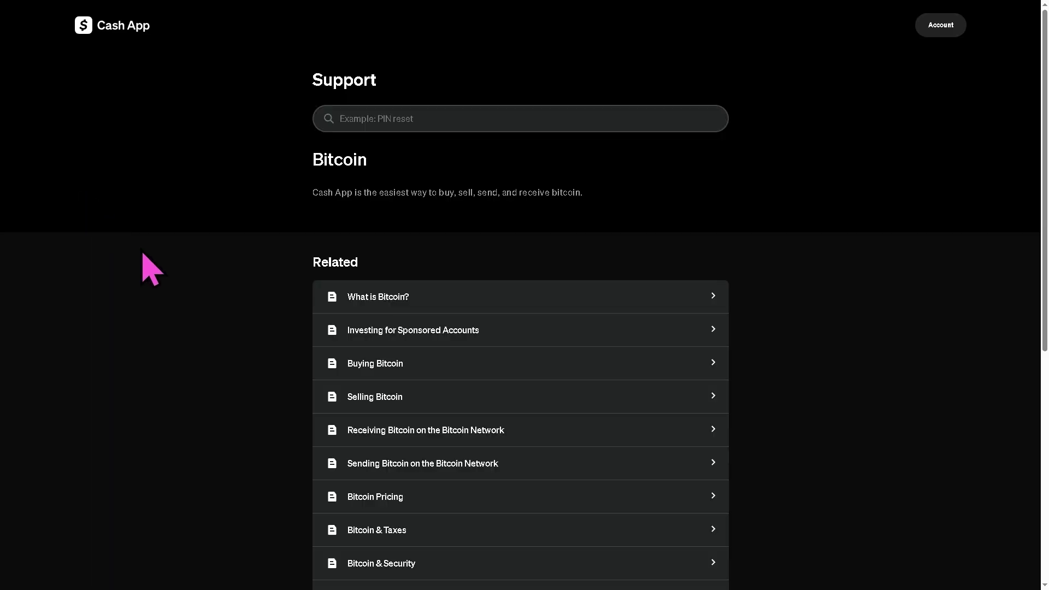
{"action": "scroll", "coordinate": [143, 257], "scroll_direction": "down", "scroll_amount": 3}
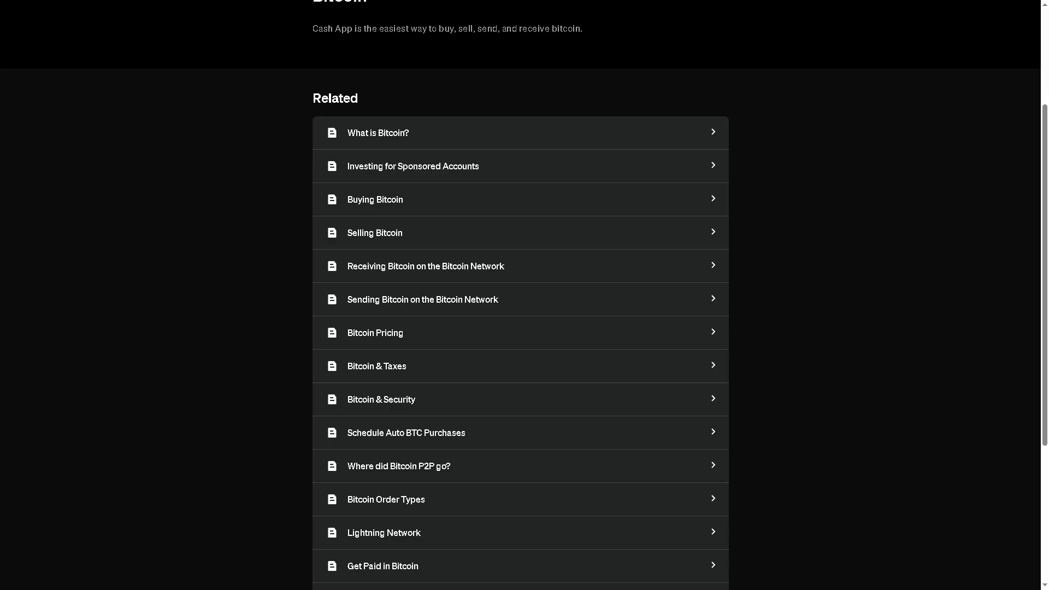
{"action": "scroll", "coordinate": [164, 257], "scroll_direction": "down", "scroll_amount": 4}
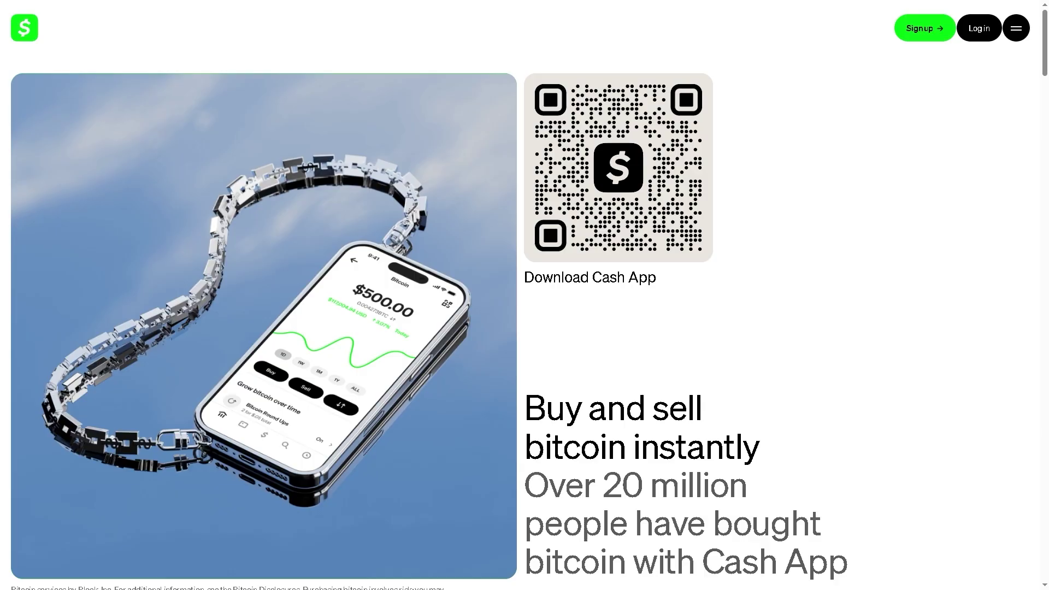
- Scroll the bitcoin page past Round Ups to the paycheck-into-bitcoin section
{"action": "scroll", "coordinate": [524, 295], "scroll_direction": "down", "scroll_amount": 8}
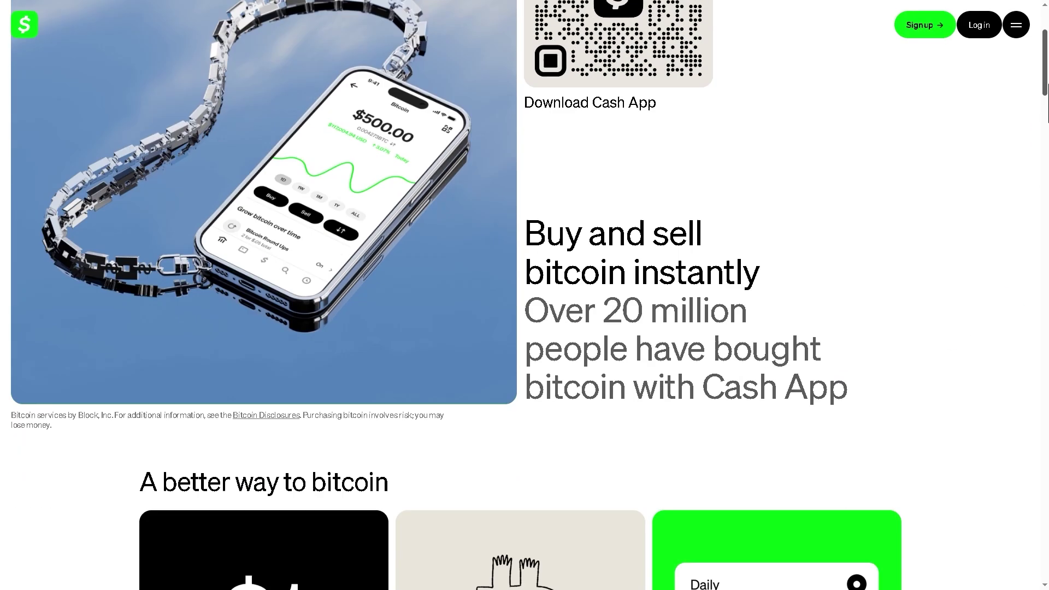
{"action": "scroll", "coordinate": [525, 295], "scroll_direction": "down", "scroll_amount": 10}
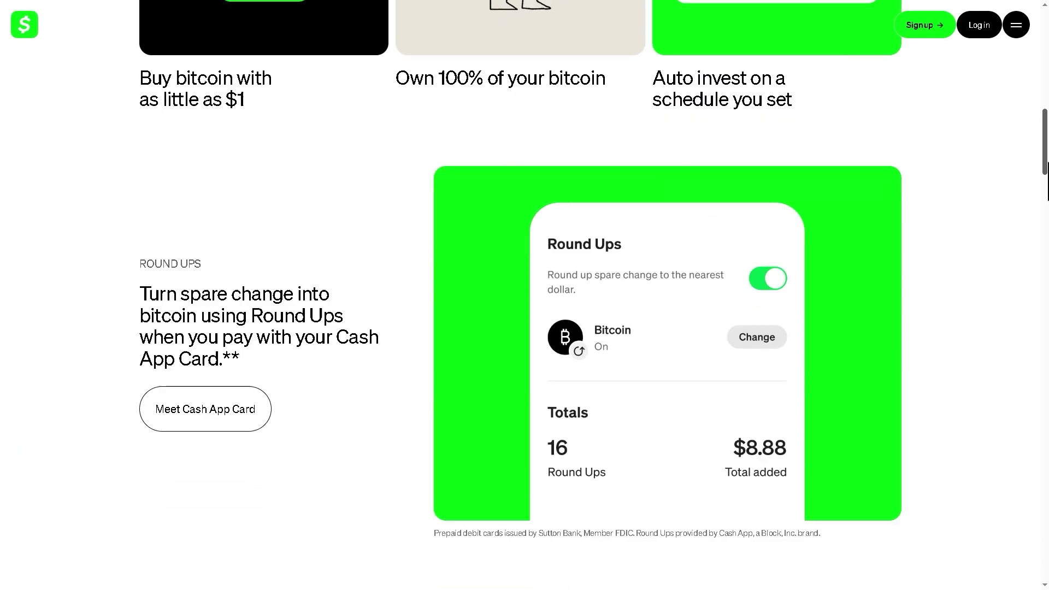
{"action": "scroll", "coordinate": [525, 296], "scroll_direction": "down", "scroll_amount": 3}
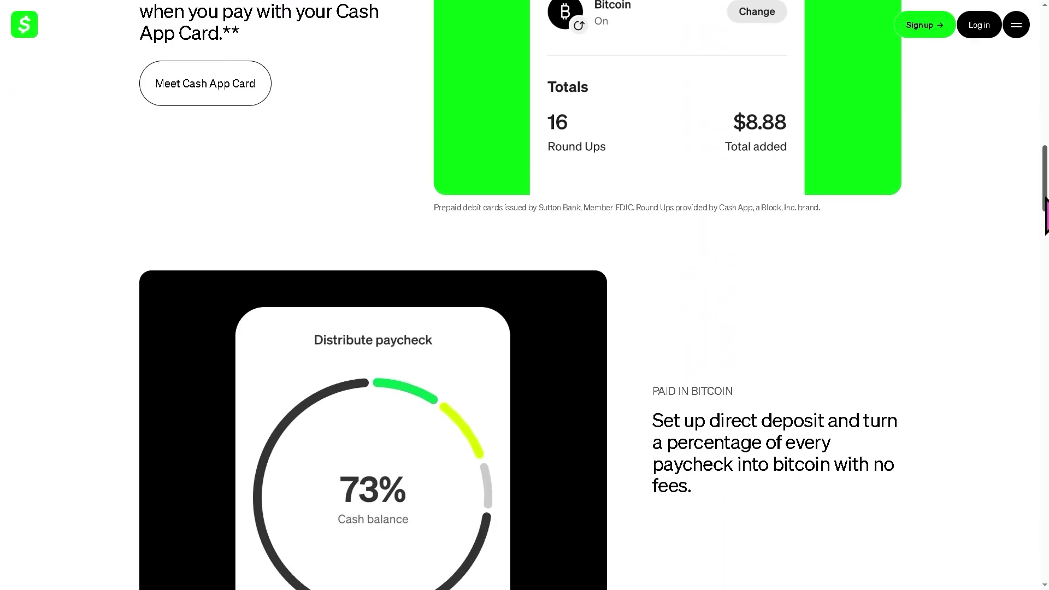
{"action": "scroll", "coordinate": [524, 295], "scroll_direction": "down", "scroll_amount": 2}
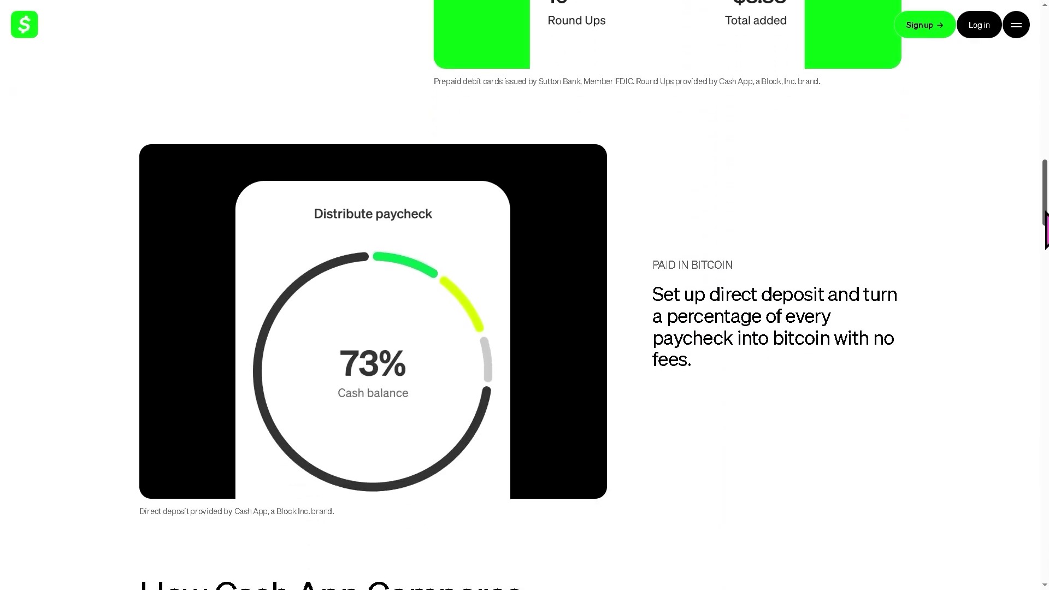